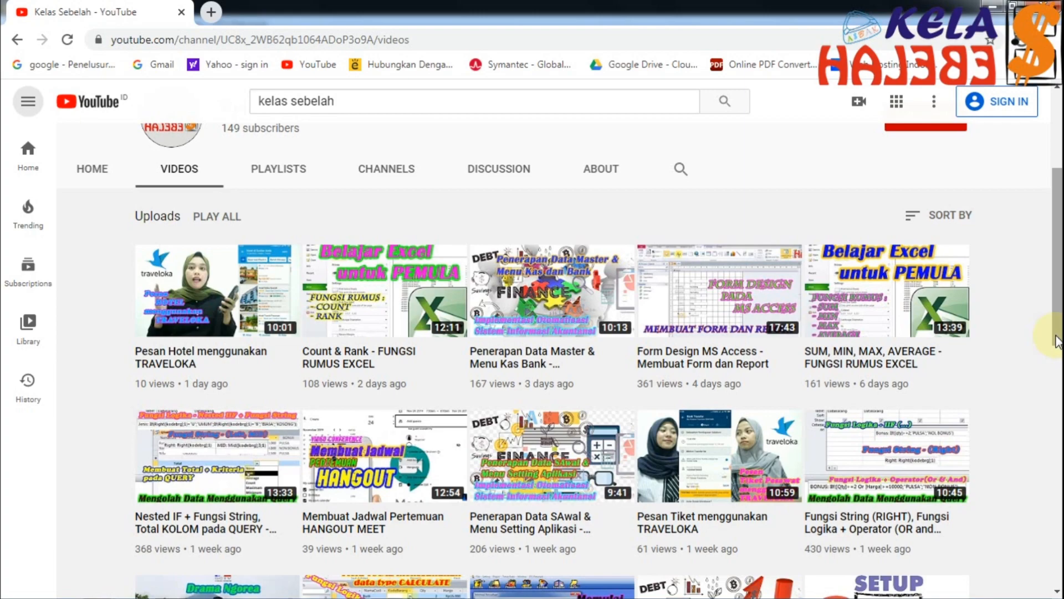
left_click_drag(1057, 340, 1058, 377)
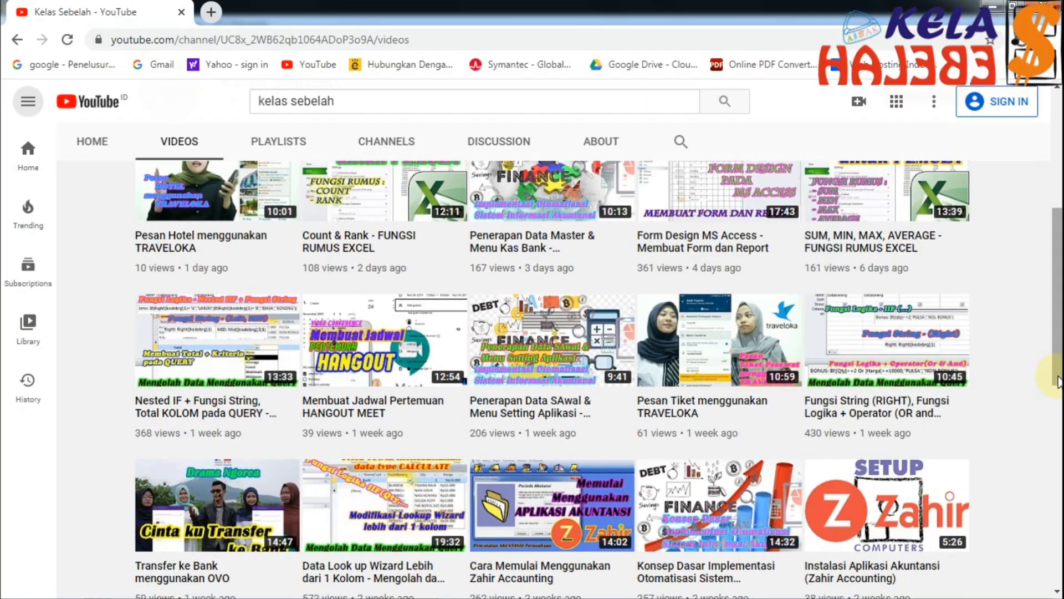
left_click_drag(1058, 375, 1058, 341)
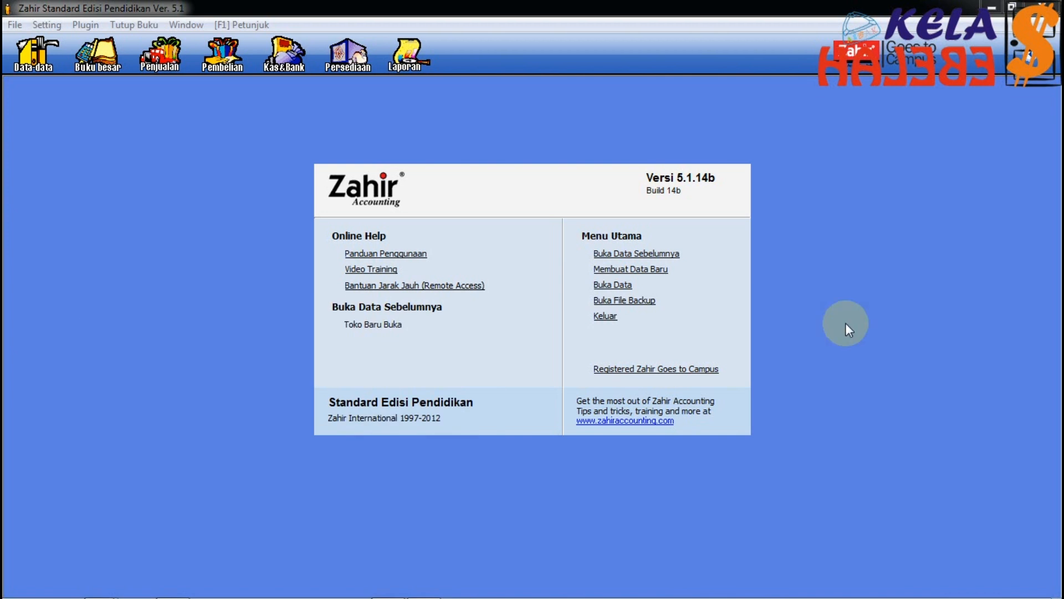
Open the previously used Toko Baru Buka data file in Zahir and bring up its Informasi Perusahaan wizard
mouse_move(627, 596)
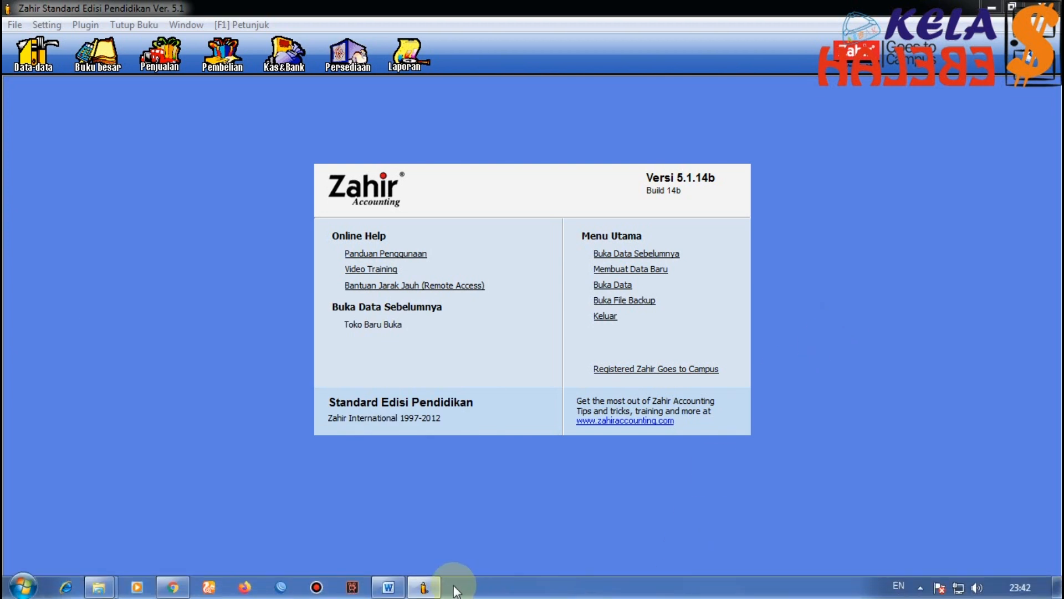
left_click(389, 587)
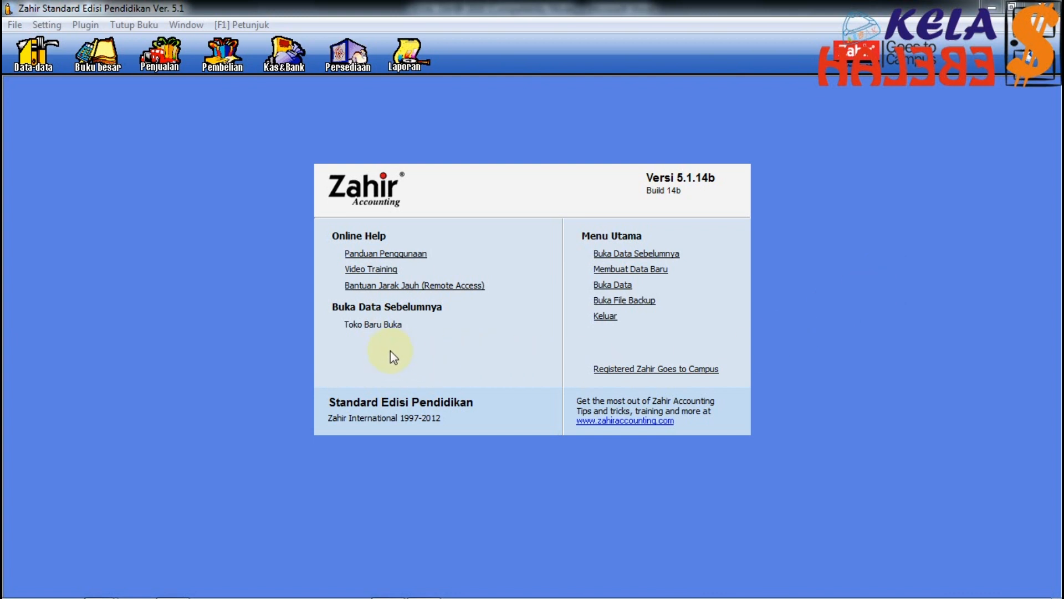
left_click(373, 325)
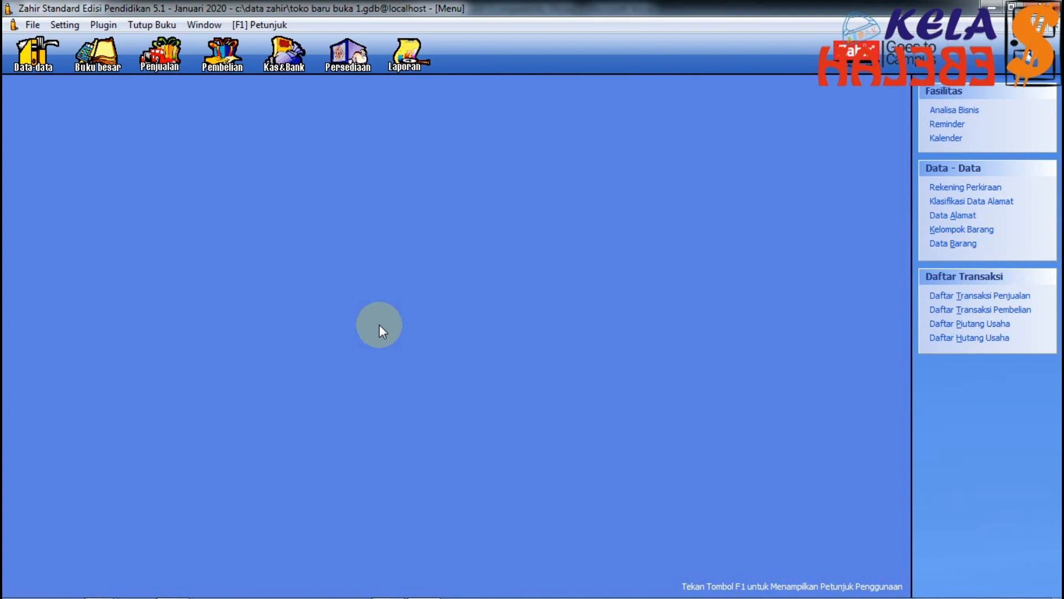
left_click(34, 25)
left_click(73, 171)
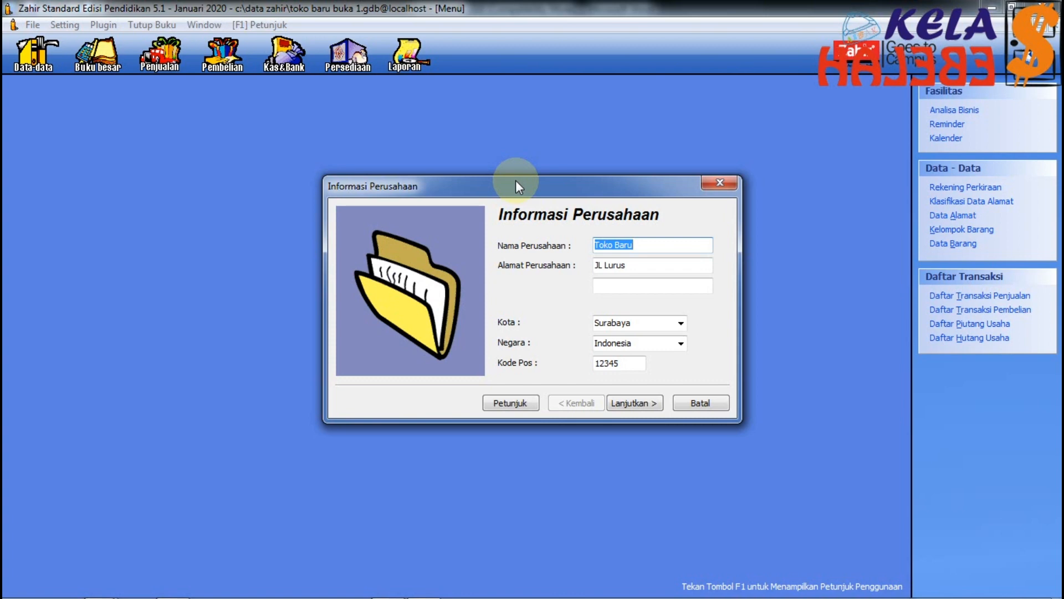
Copy the company name from the SOAL ZAHIR 2020 Word document and set it as Nama Perusahaan in Zahir: CV "TOKO BARU BUKA"
left_click(388, 587)
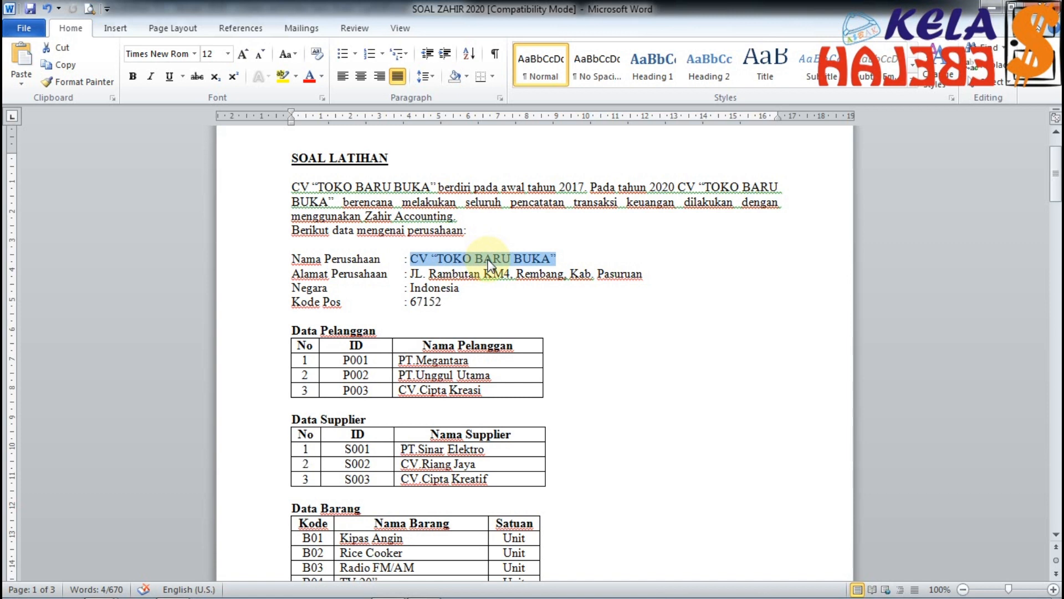
left_click(556, 259)
left_click_drag(556, 258, 416, 259)
key("ctrl+c")
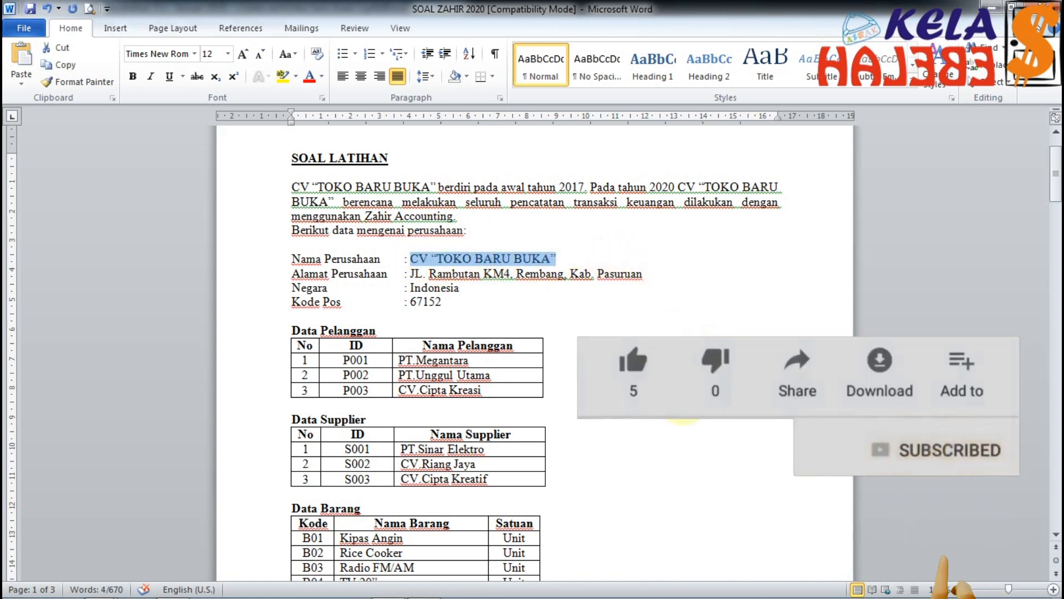
left_click(424, 587)
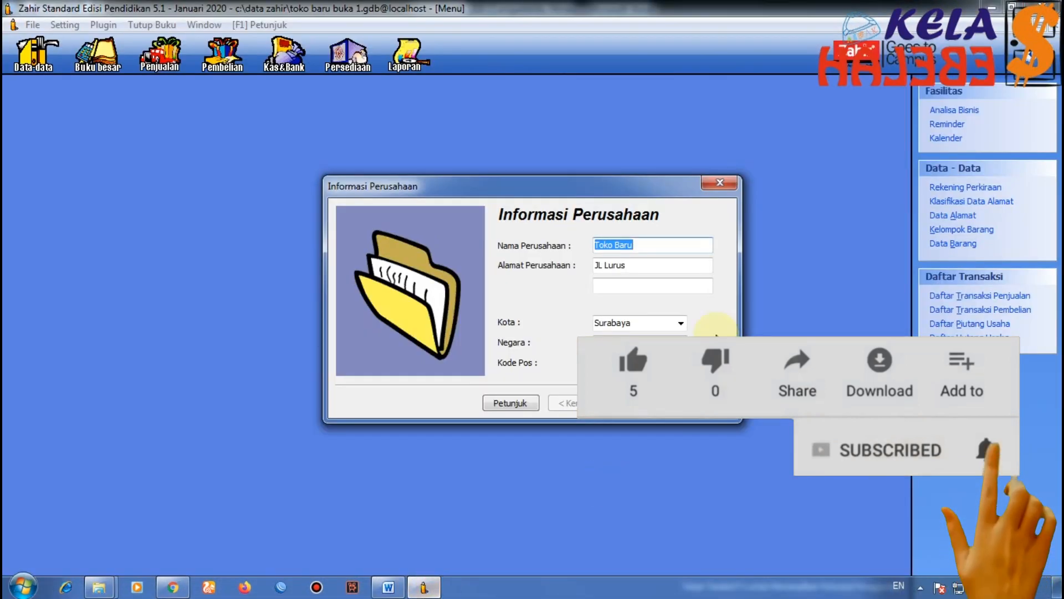
key("ctrl+v")
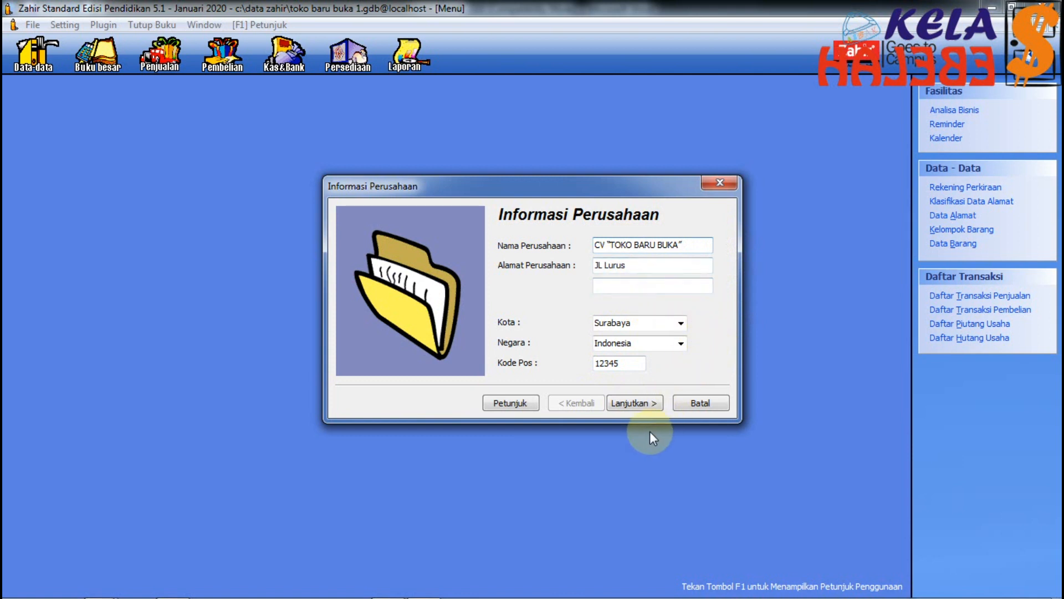
Keep the accounting period at Januari 2020 and process the updated company information
left_click(640, 404)
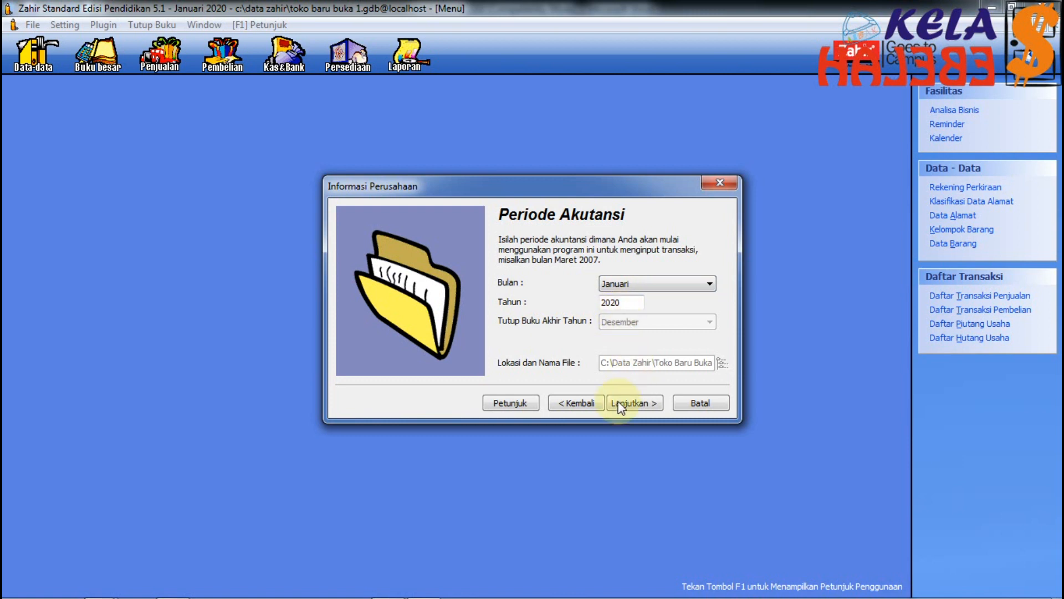
mouse_move(430, 587)
left_click(389, 587)
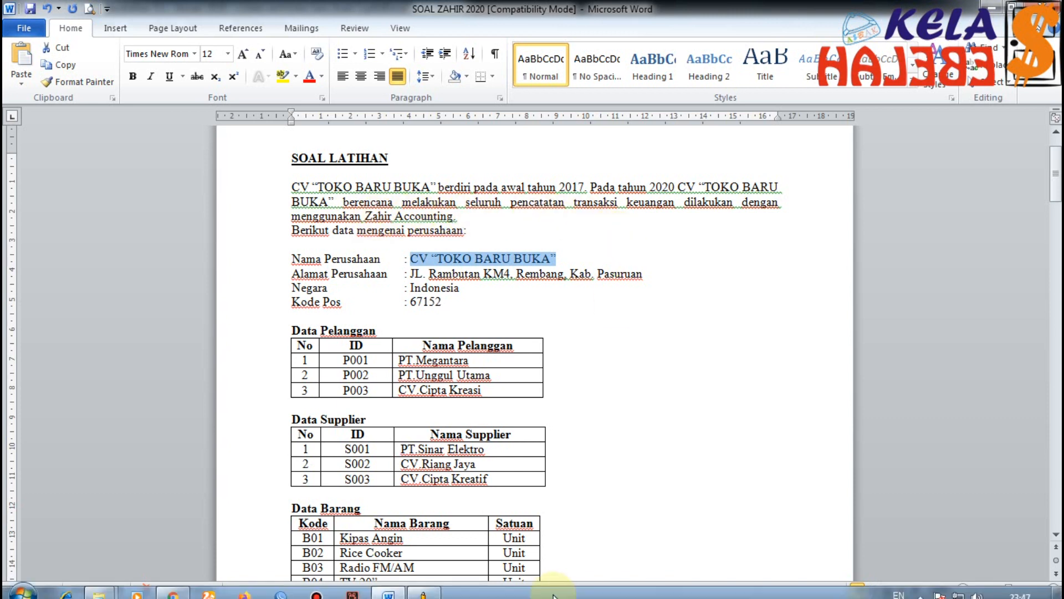
left_click(424, 587)
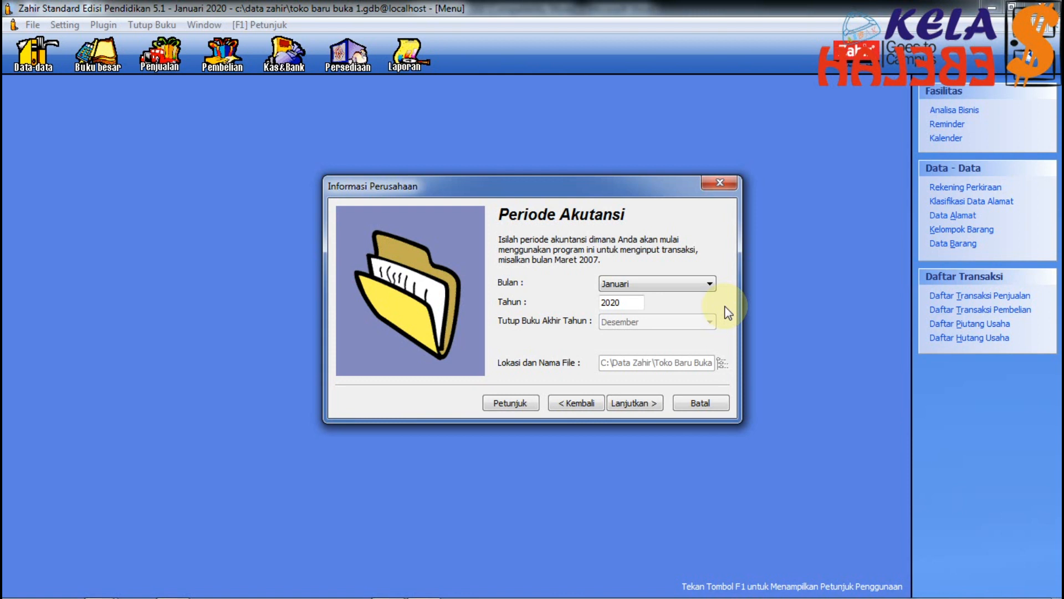
left_click(636, 403)
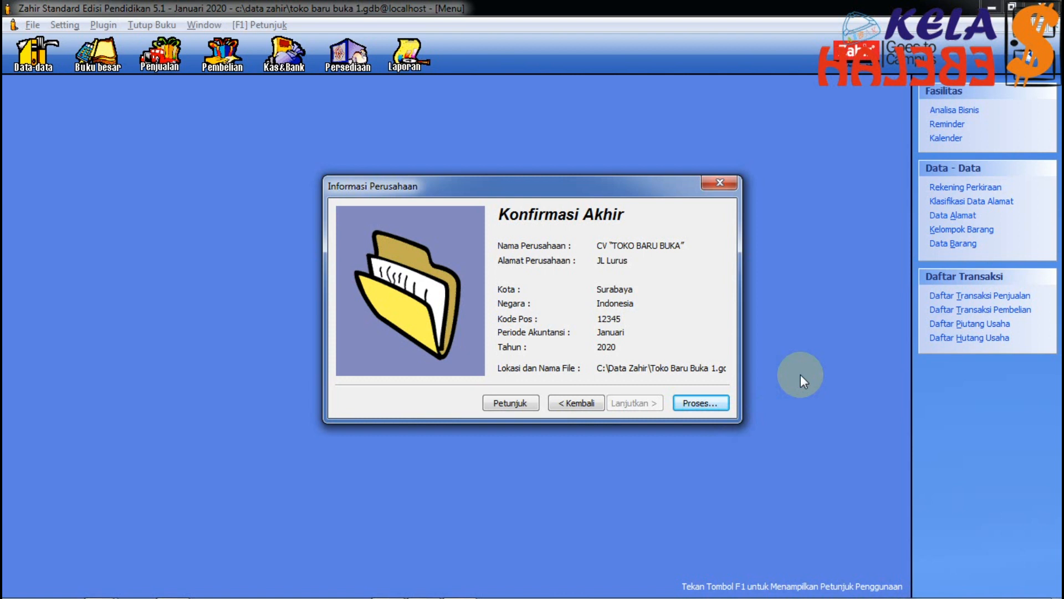
left_click(702, 404)
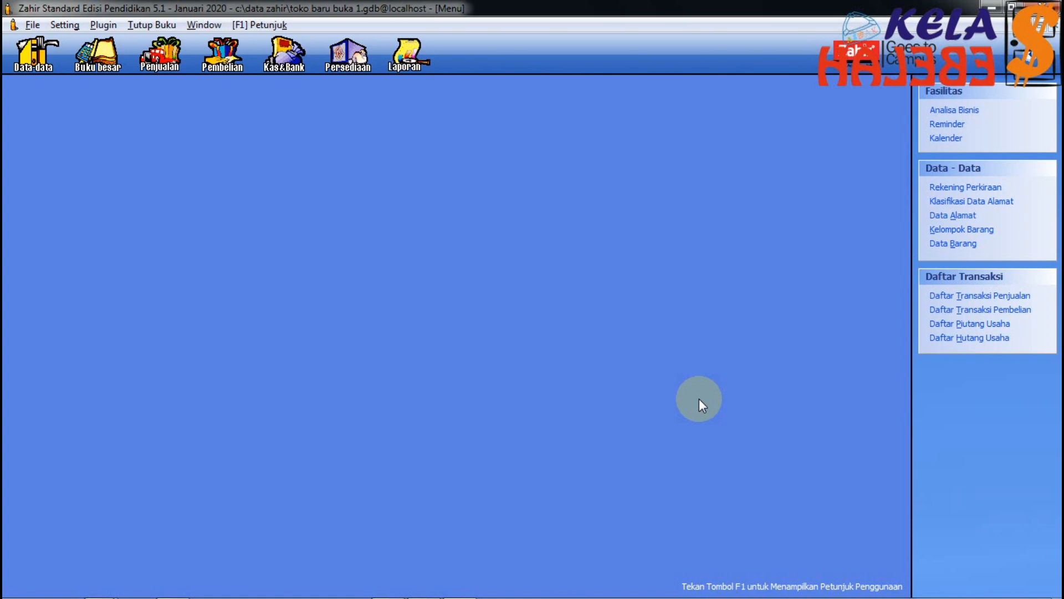
View the introduction of the Klasifikasi Akun wizard with its account hierarchy illustration, and close it
left_click(74, 32)
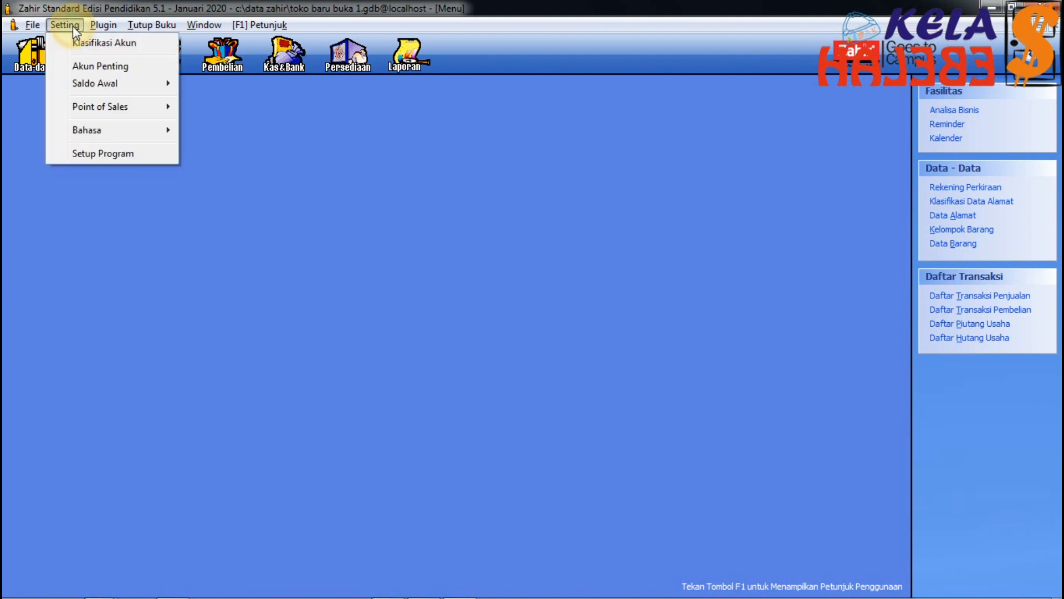
left_click(113, 48)
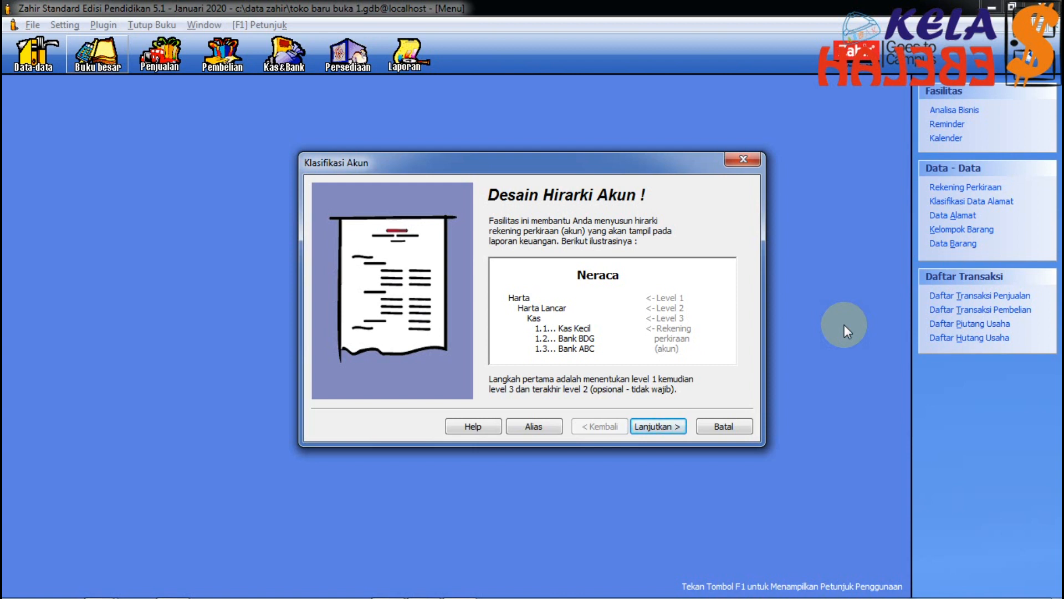
left_click(744, 159)
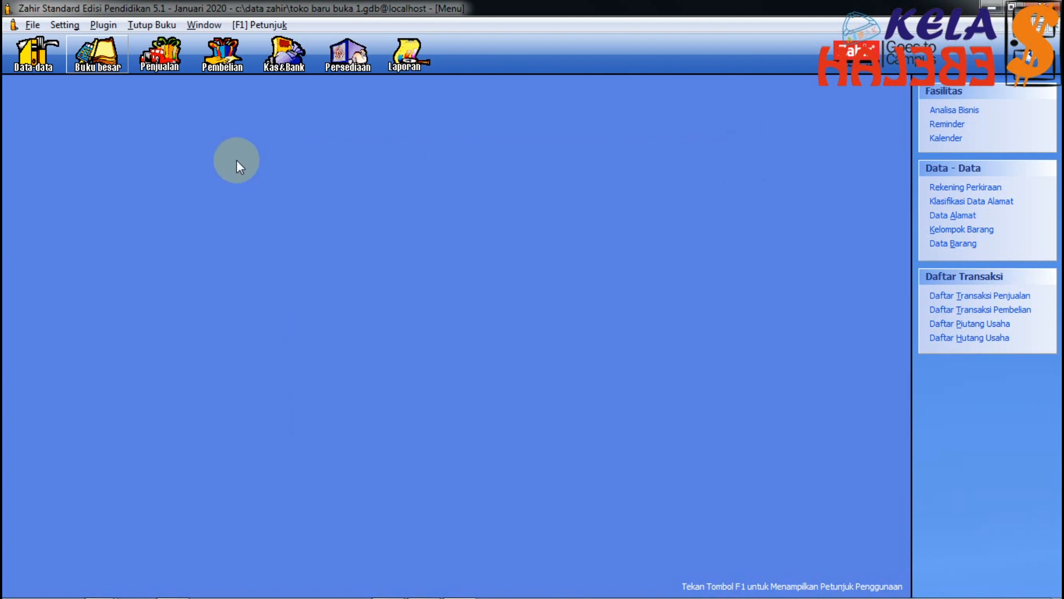
Start the Akun Penting wizard and view the account list for Ongkos Kirim Pembelian without choosing another account
left_click(69, 24)
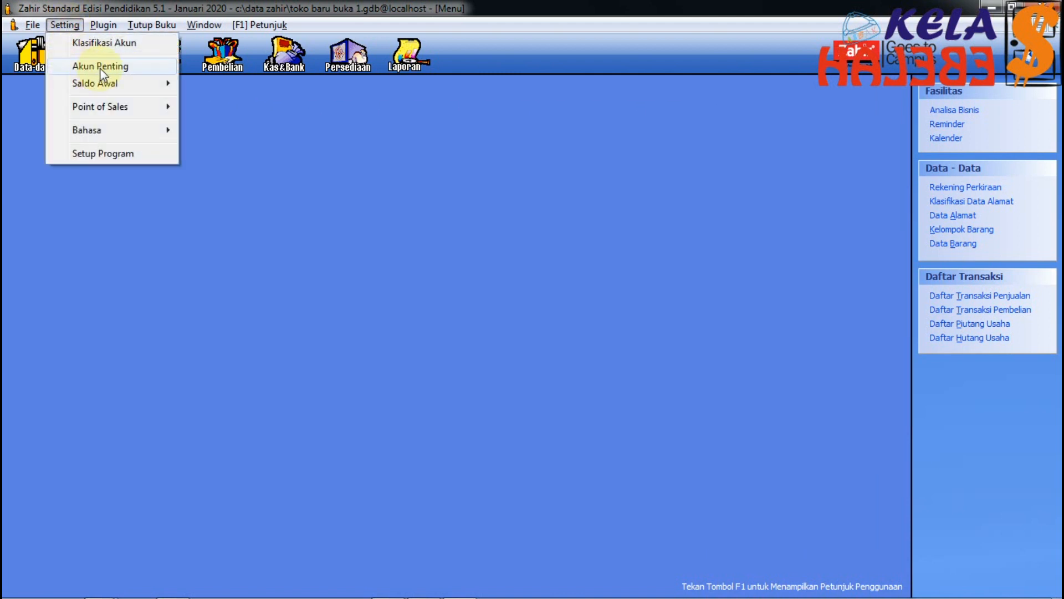
left_click(100, 67)
left_click_drag(566, 193, 492, 194)
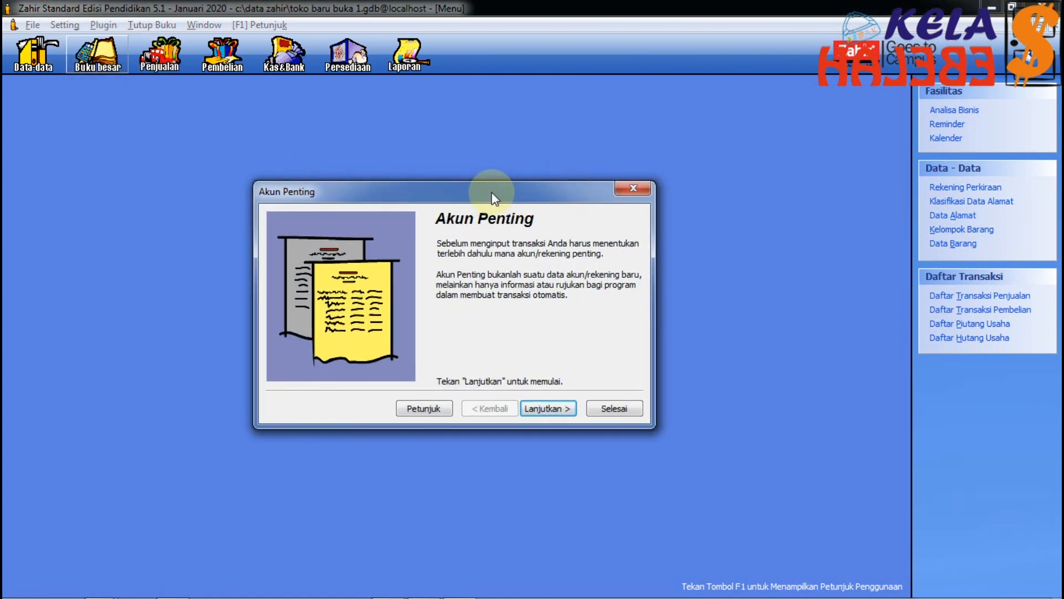
left_click(544, 409)
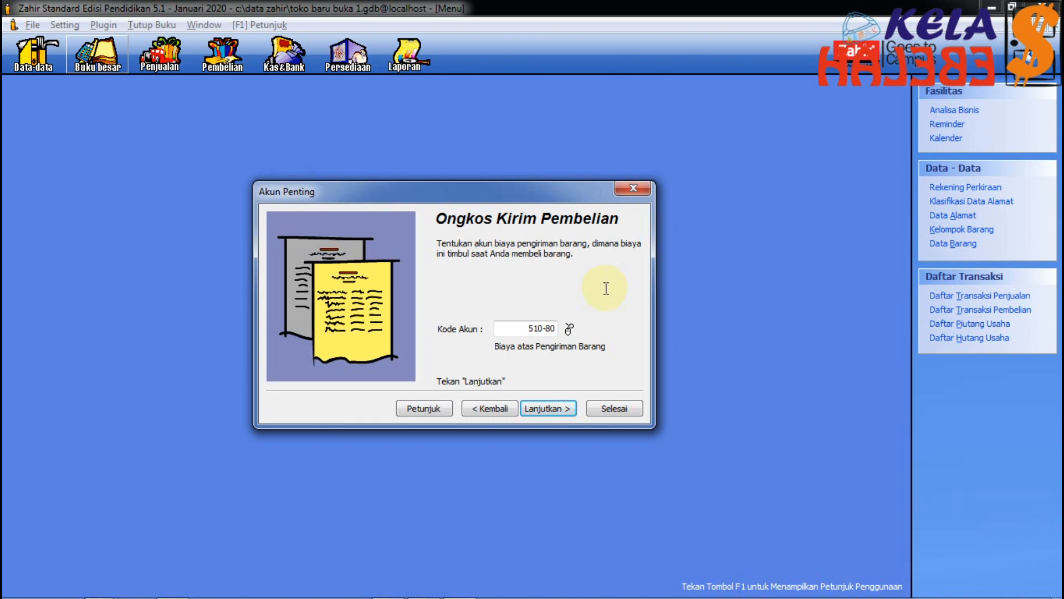
left_click(570, 331)
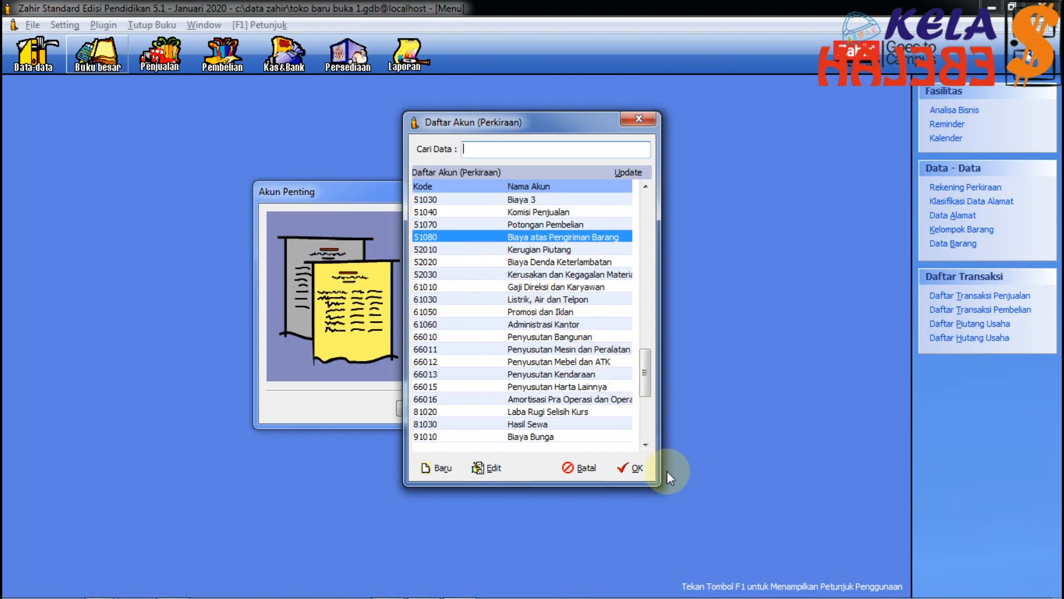
left_click(581, 471)
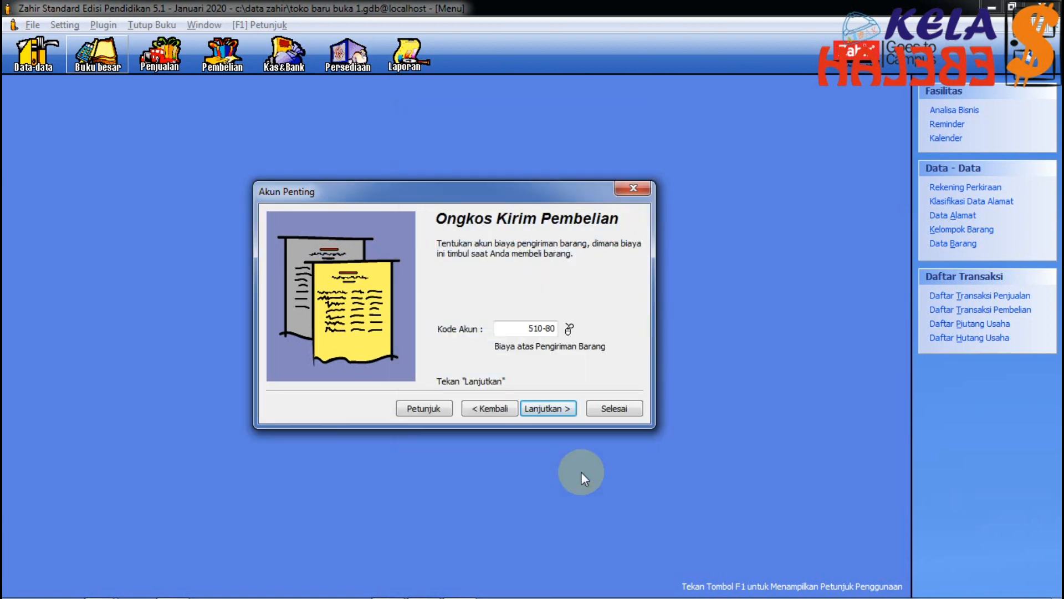
Review the further Akun Penting pages from Ongkos Kirim Penjualan through Laba Tahun Berjalan and finish the wizard
left_click(550, 413)
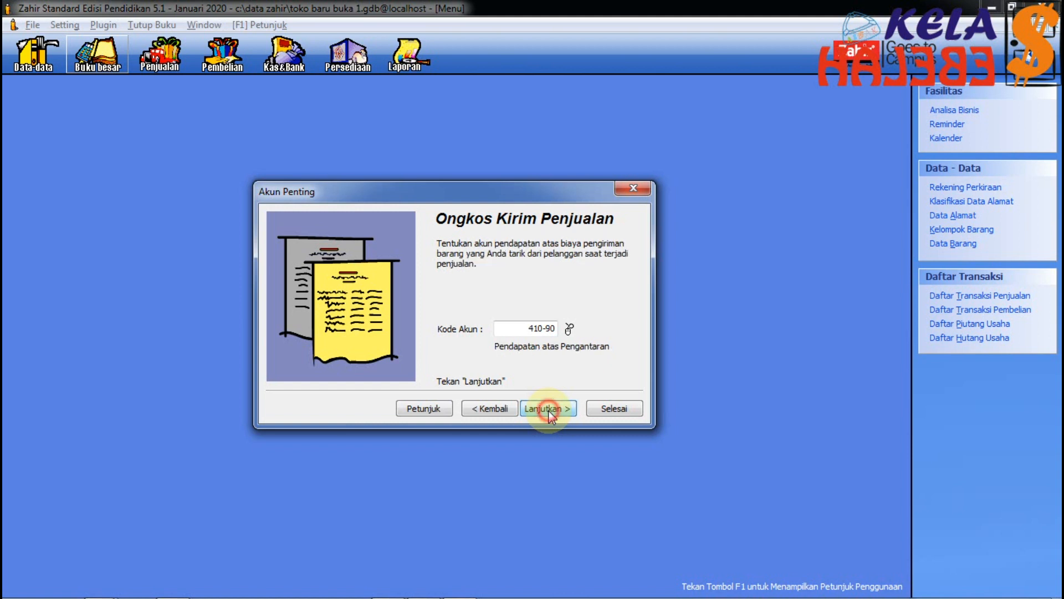
left_click(554, 405)
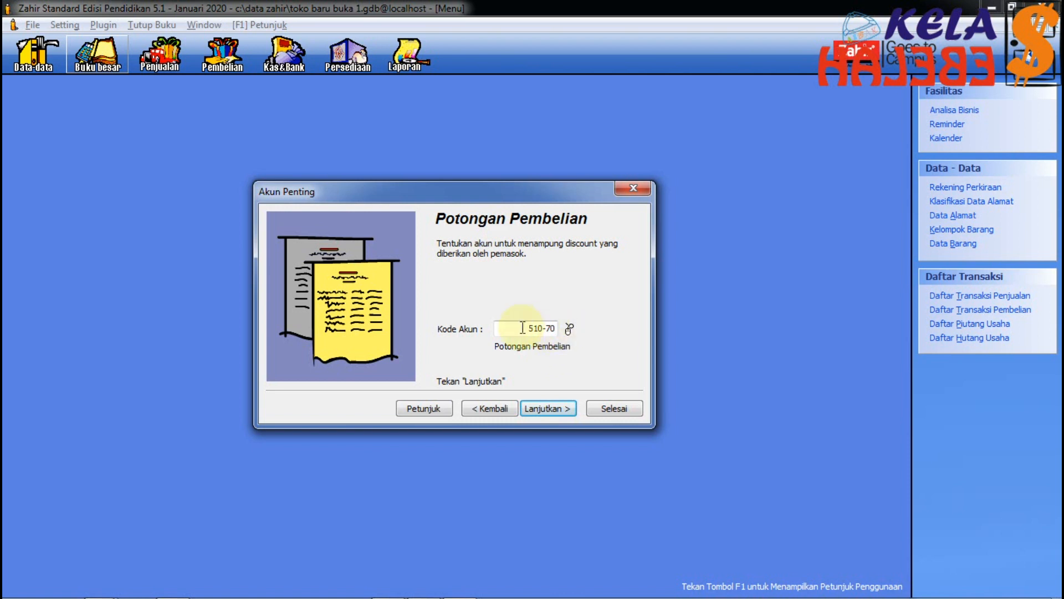
left_click(548, 409)
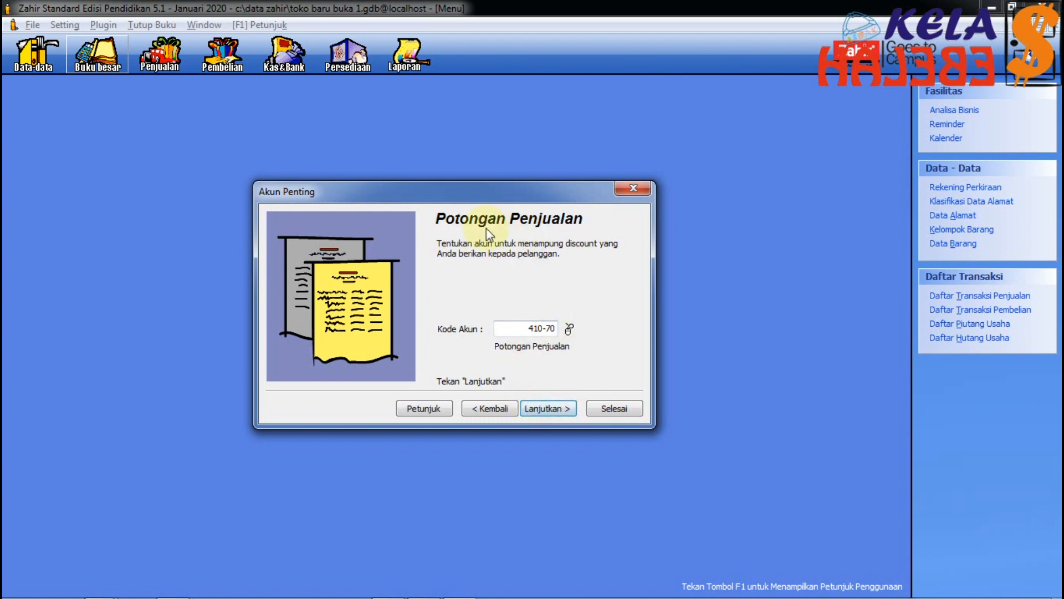
left_click(548, 412)
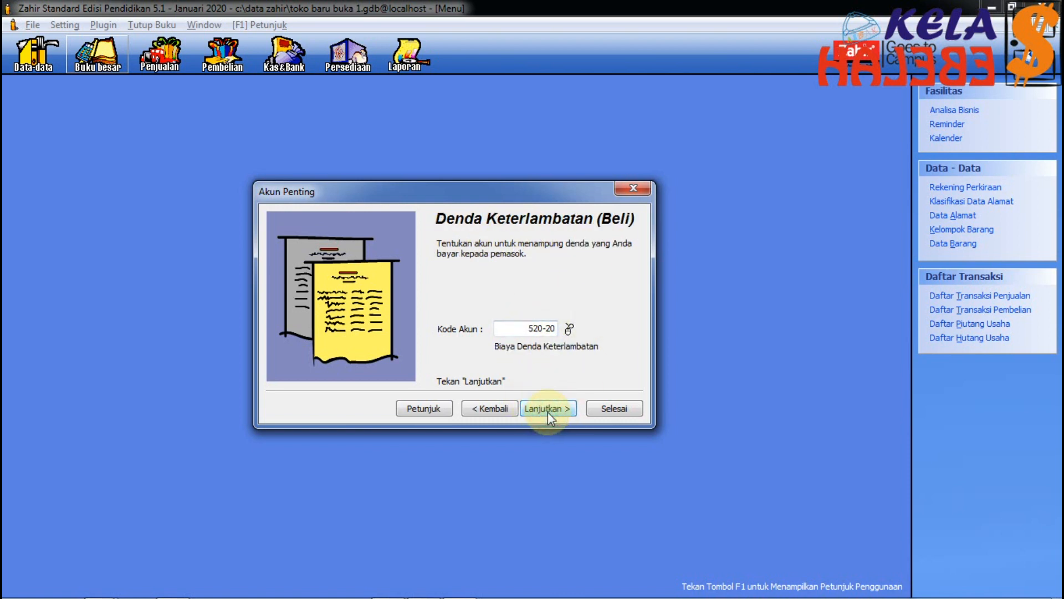
left_click(547, 411)
left_click(548, 411)
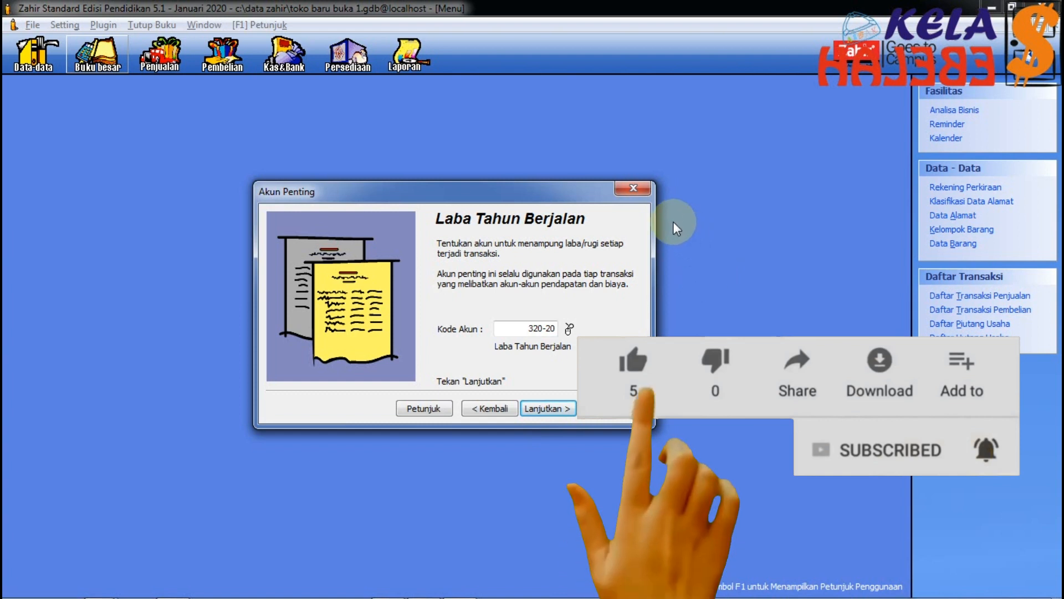
left_click(616, 410)
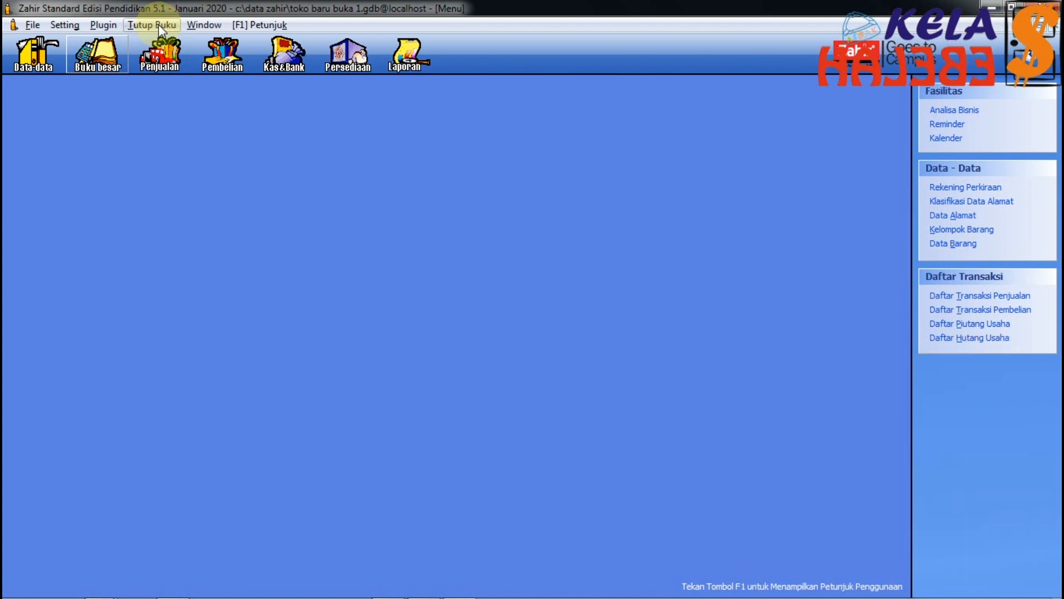
left_click(159, 24)
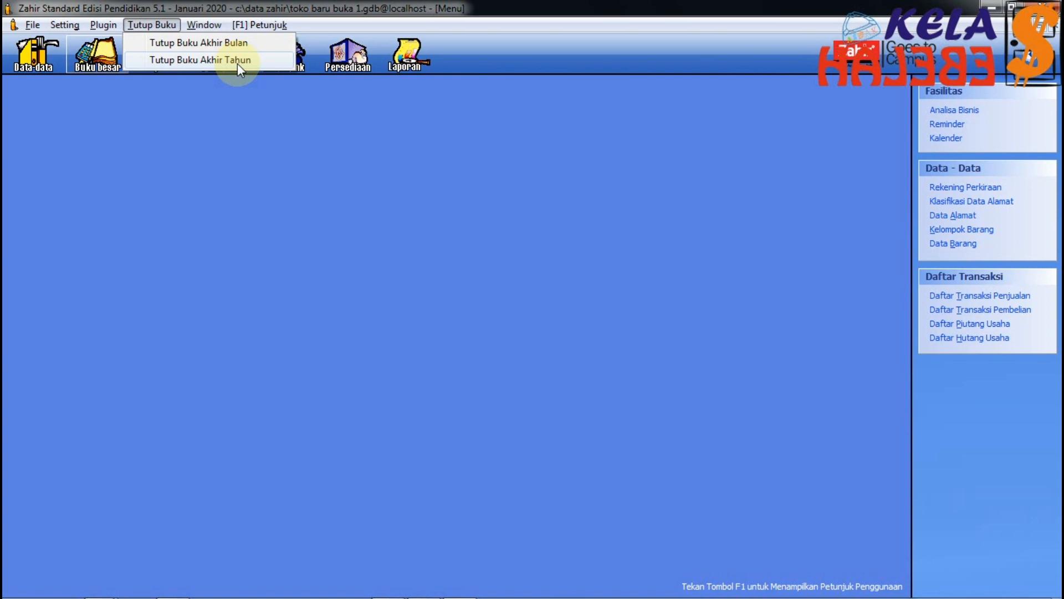
left_click(185, 171)
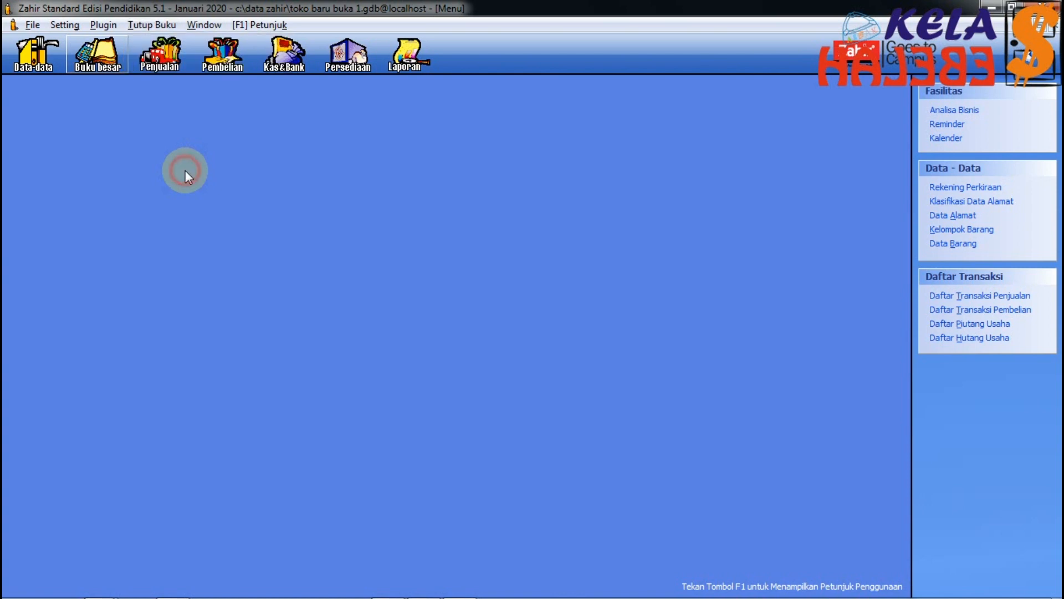
left_click(65, 25)
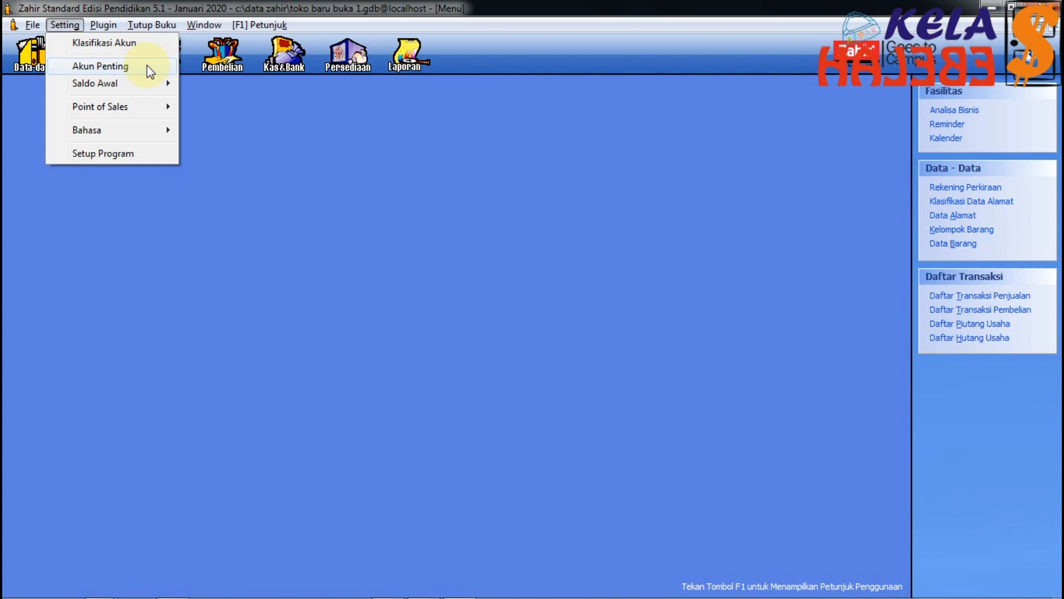
mouse_move(155, 24)
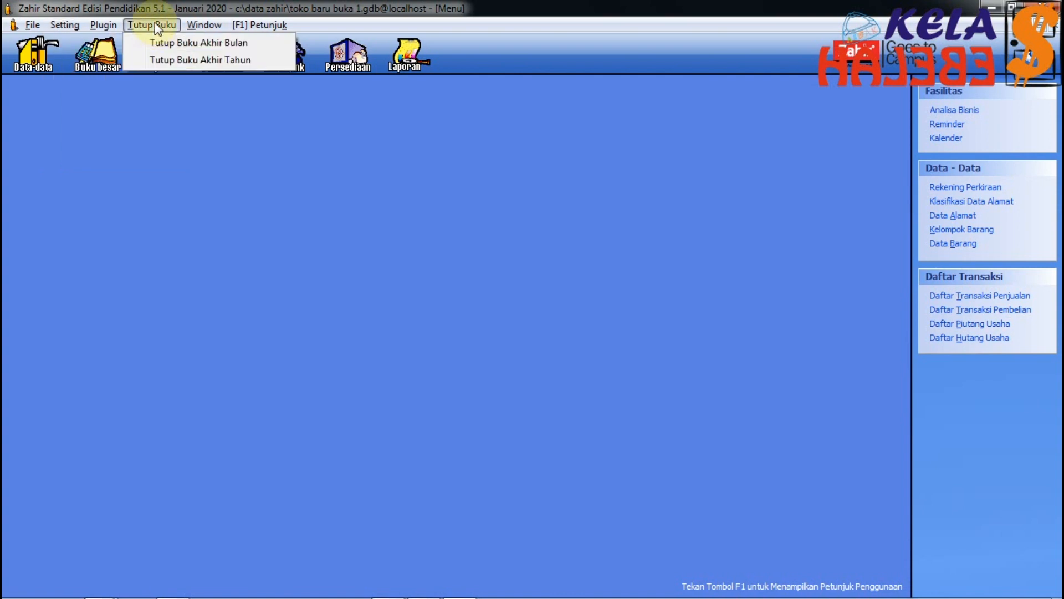